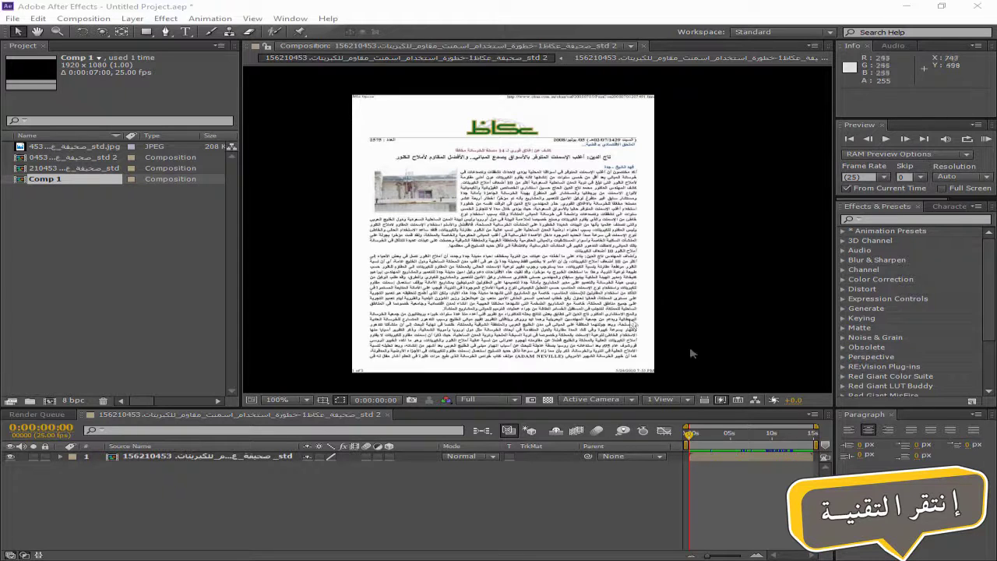
Step: Preview the finished newspaper highlight animation by scrubbing and playing its composition
left_click_drag(689, 442, 777, 434)
key("space")
key("space")
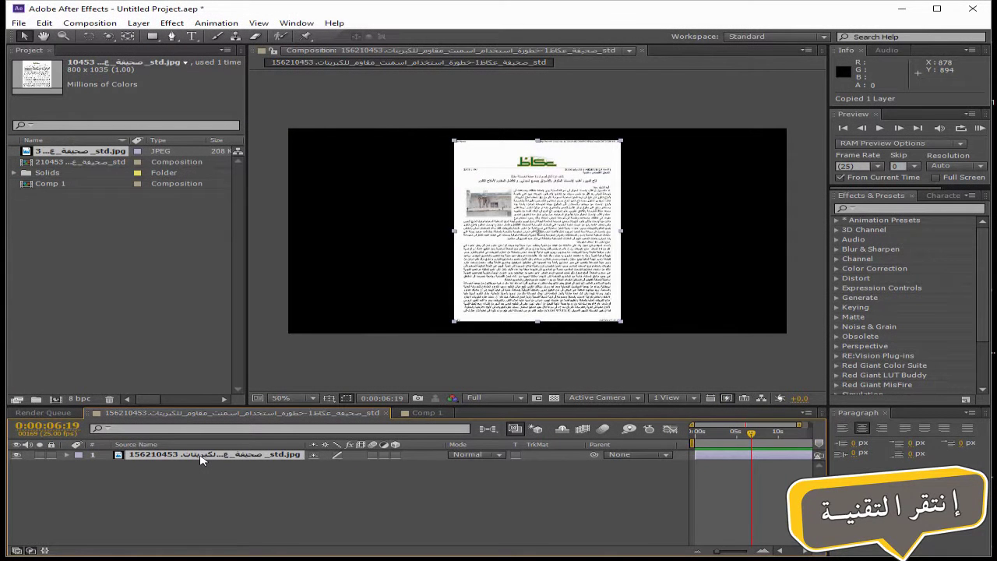
Step: Paste three copies of the newspaper image layer into its composition
key("ctrl+v")
key("ctrl+v")
key("ctrl+v")
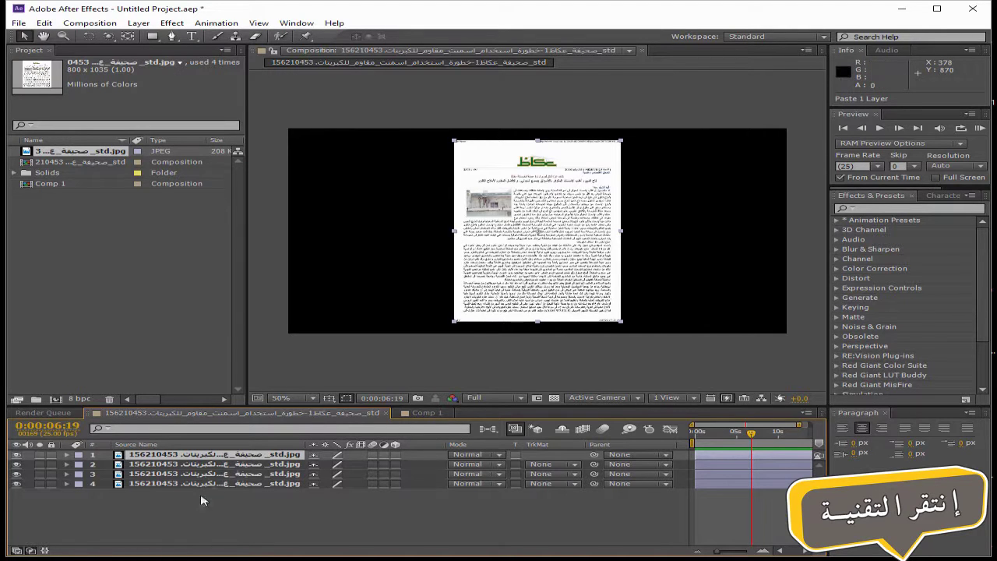
Step: Draw a rectangular mask around the bold headline on the topmost newspaper layer
left_click(183, 455)
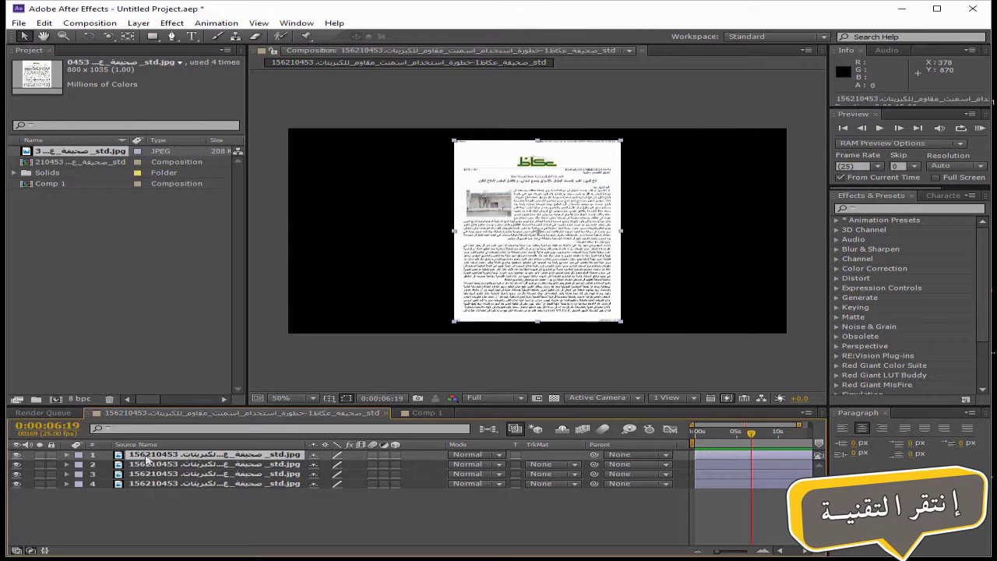
left_click(152, 39)
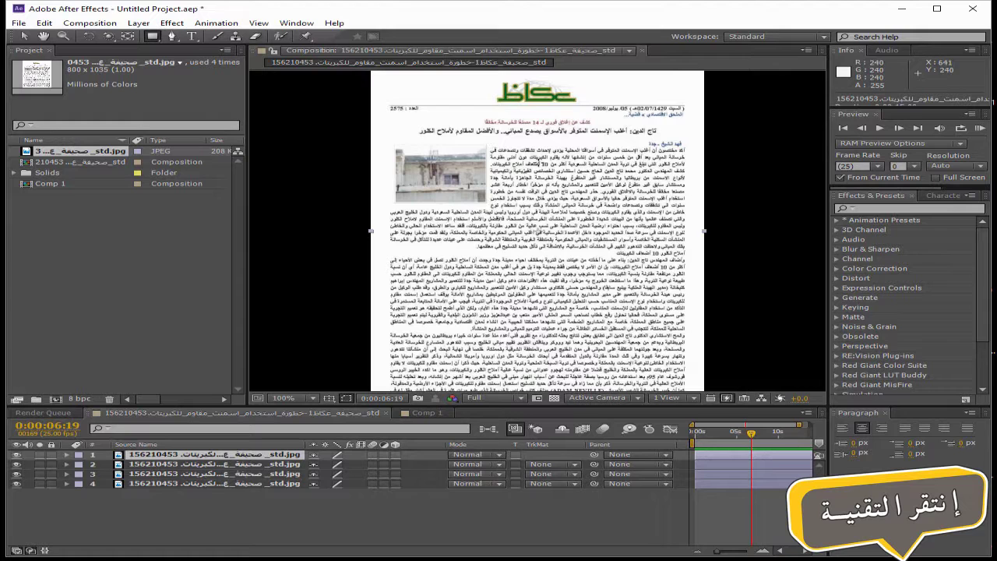
left_click_drag(413, 126, 672, 137)
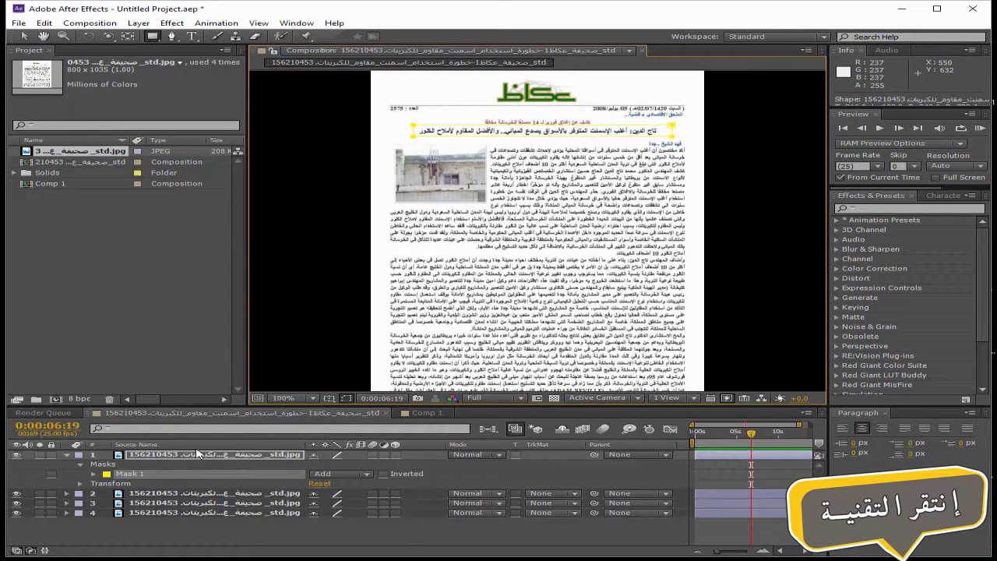
Step: Draw a rectangular mask on layer 2 around the first two text lines beside the photo
left_click(179, 497)
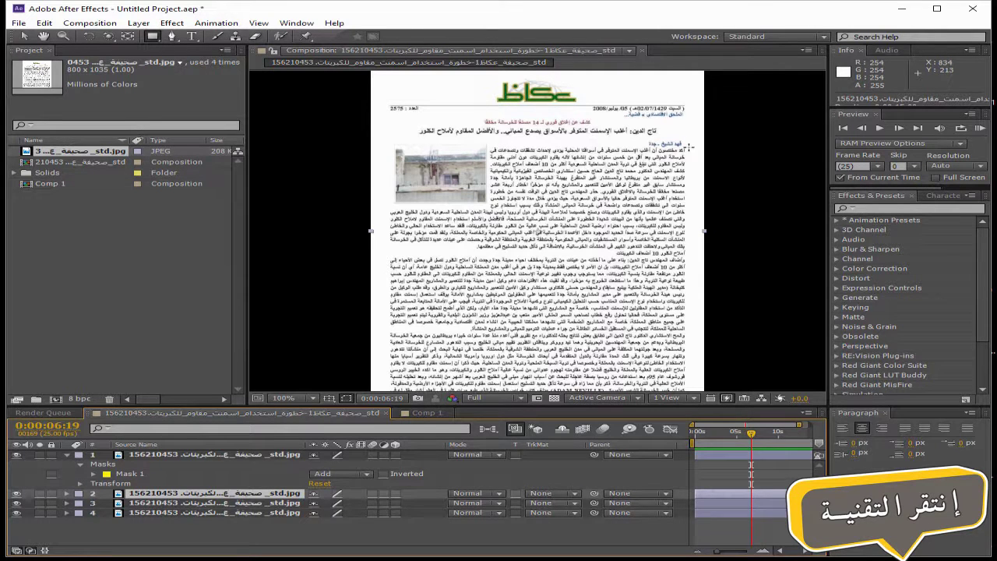
left_click(690, 145)
left_click(690, 161)
left_click(491, 160)
left_click(491, 145)
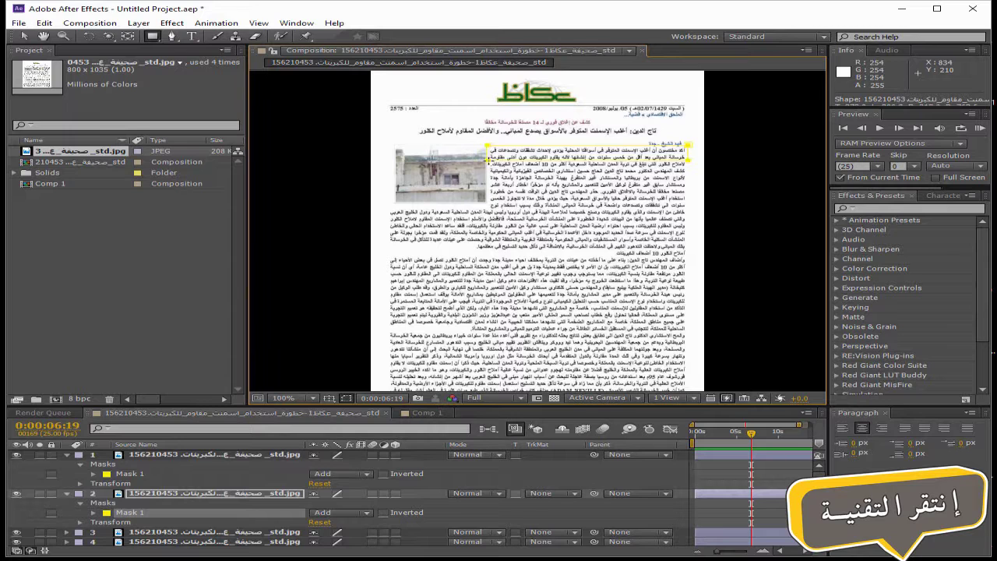
Step: Mask the two full-width lines below the mid-article subheading on layer 3, and collapse the properties of all masked layers
left_click(160, 538)
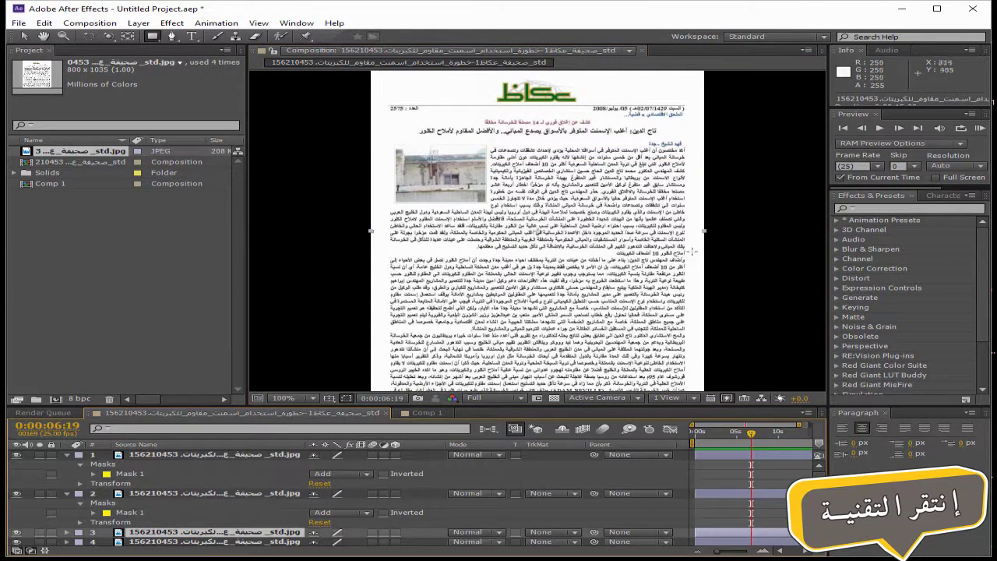
left_click_drag(690, 258, 383, 272)
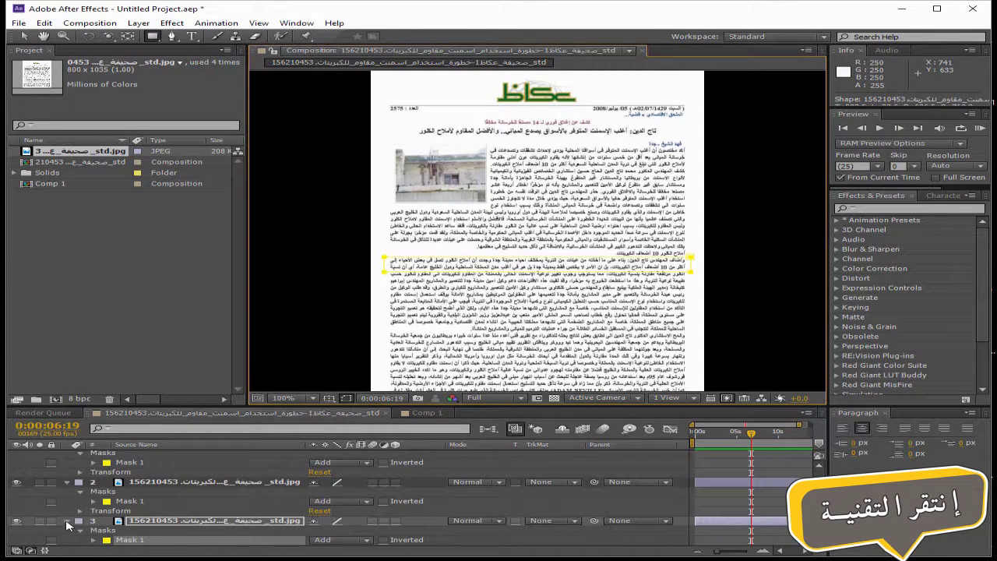
left_click(67, 517)
left_click(67, 483)
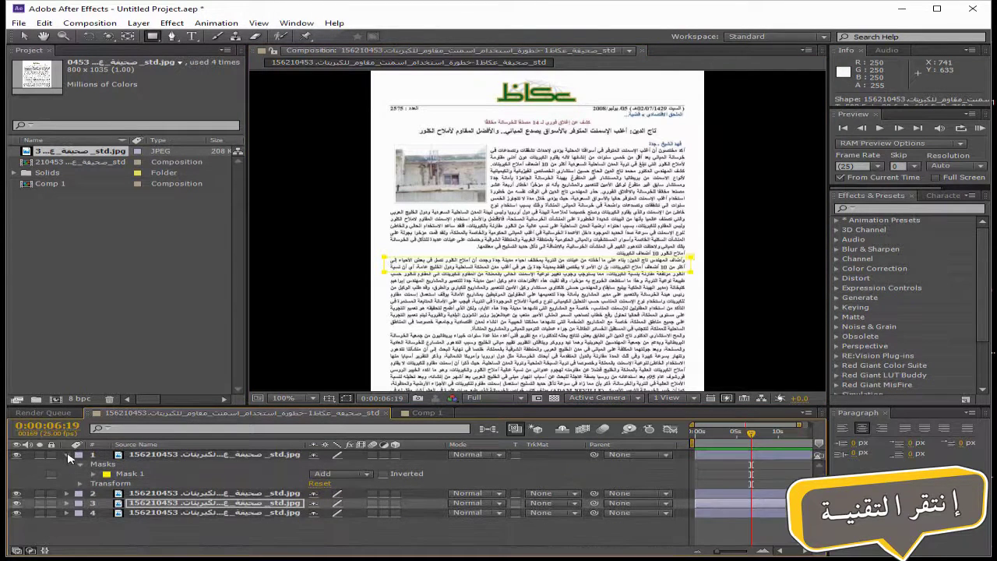
left_click(69, 456)
Step: Set starting Position keyframes on the three masked layers at 0:00:00:00
left_click_drag(434, 451, 216, 479)
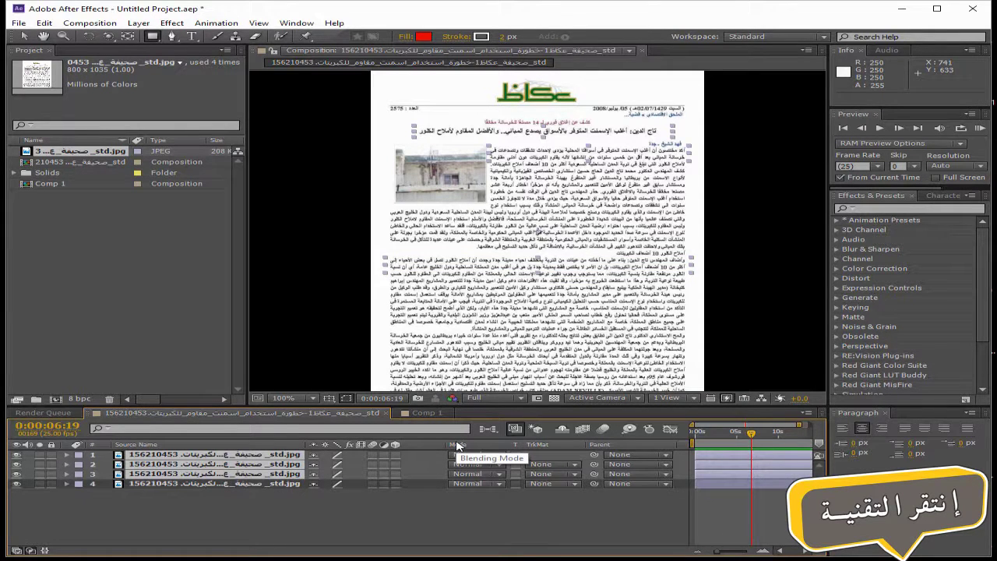
key("p")
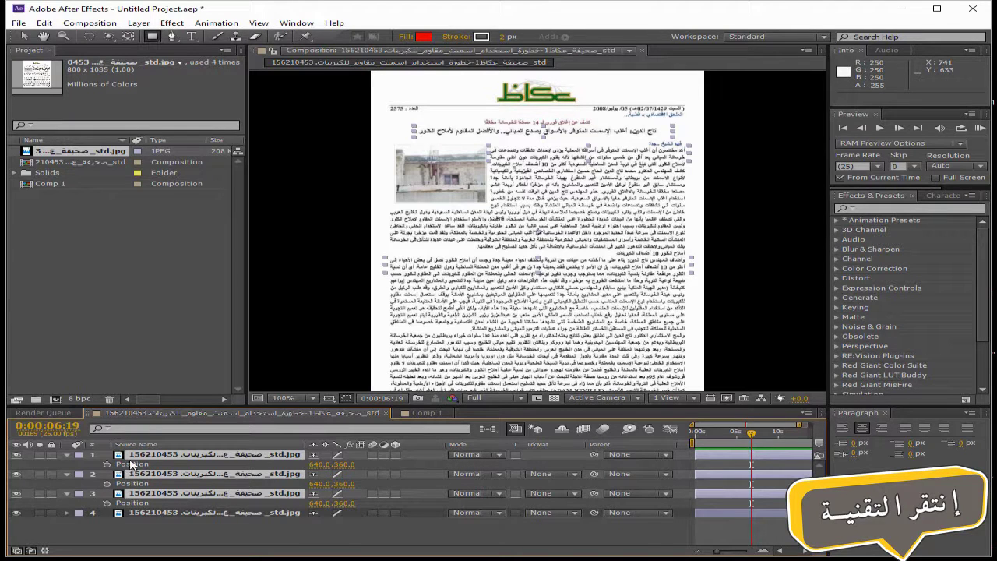
left_click_drag(753, 440, 661, 443)
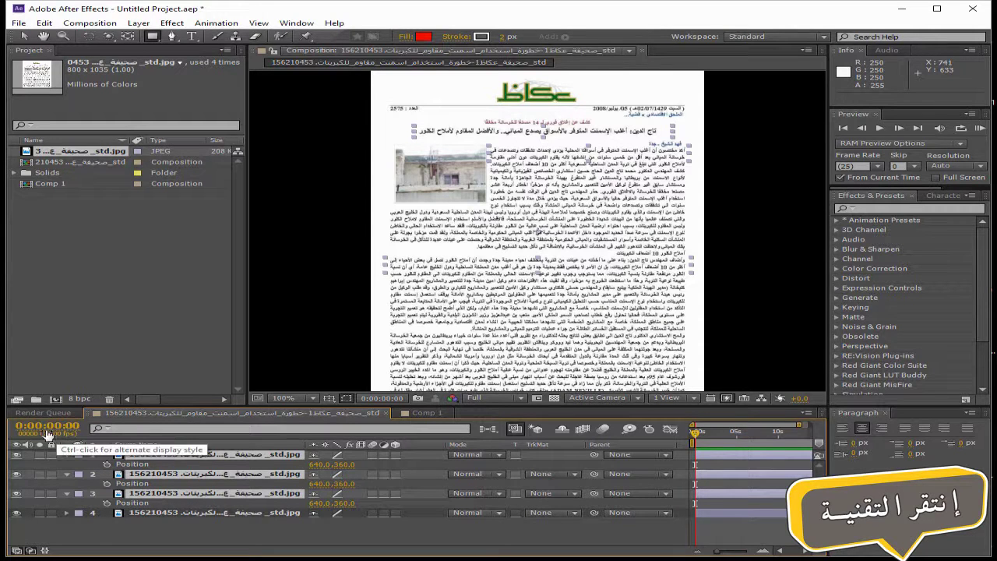
left_click(736, 435)
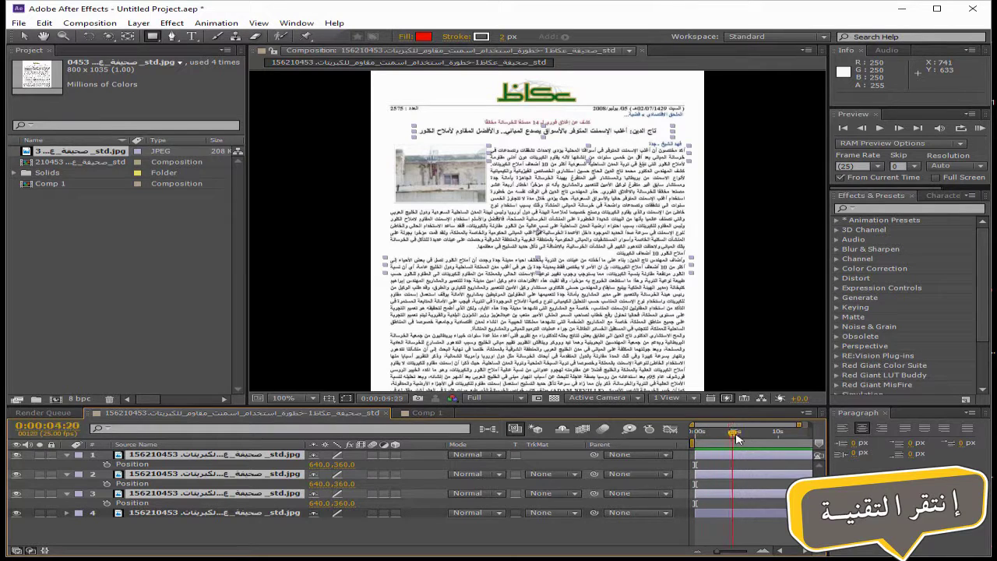
left_click_drag(750, 440, 690, 439)
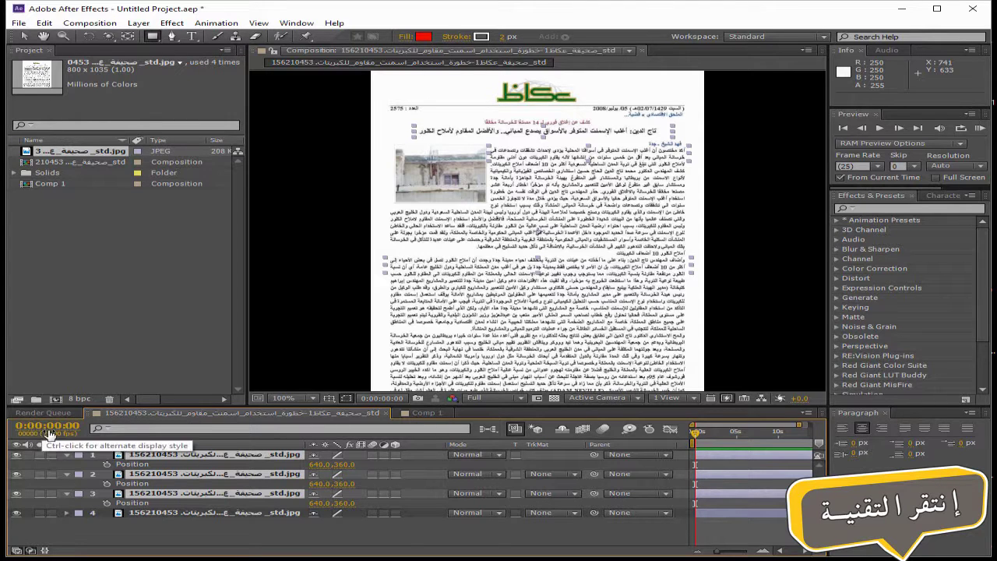
left_click(106, 467)
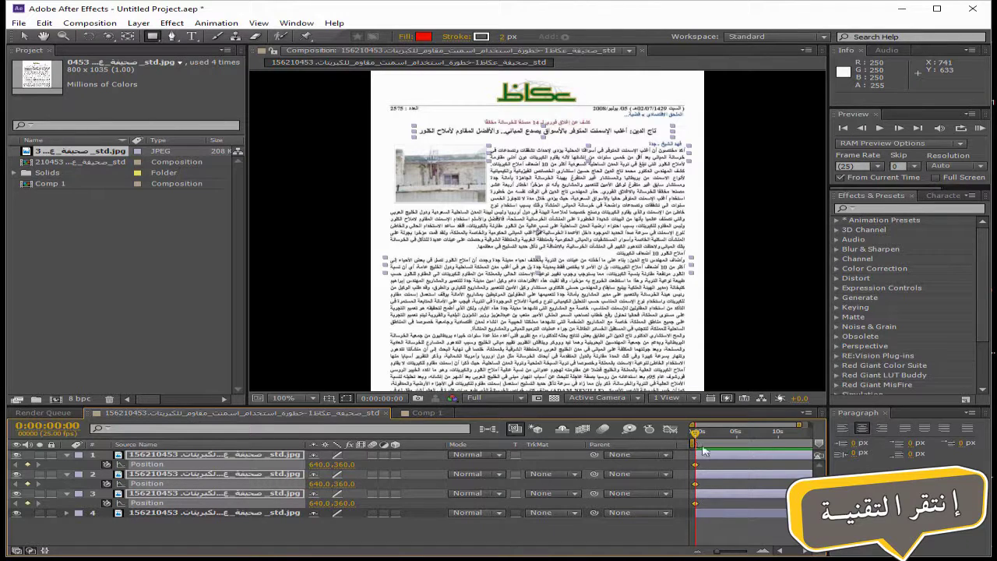
Step: Set the three masked layers' position to 741, 360 at 0:00:05:18 and check the movement back to the start
left_click_drag(702, 434, 745, 434)
mouse_move(316, 469)
left_mouse_down()
mouse_move(366, 469)
mouse_move(329, 472)
left_mouse_up()
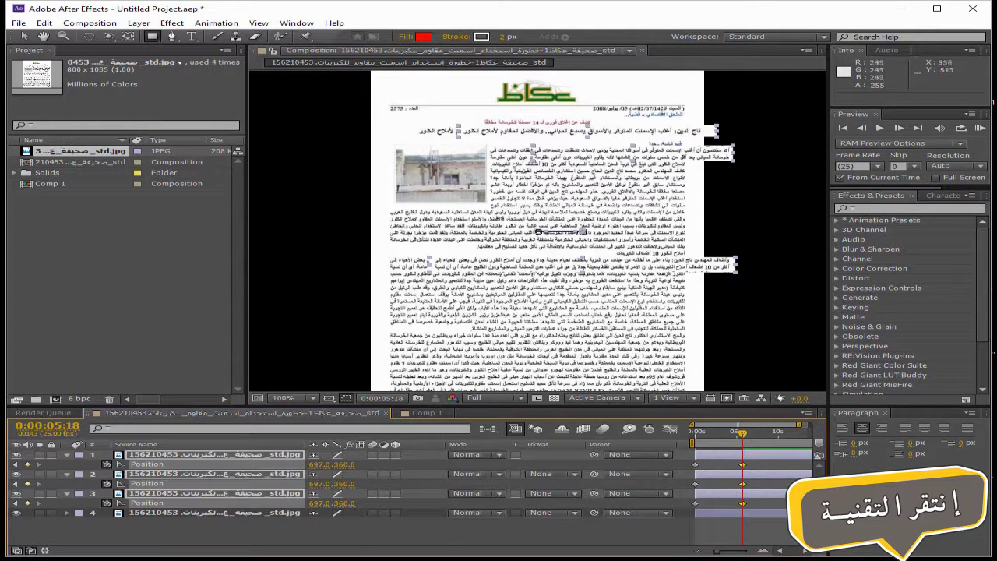
left_click_drag(320, 465, 352, 465)
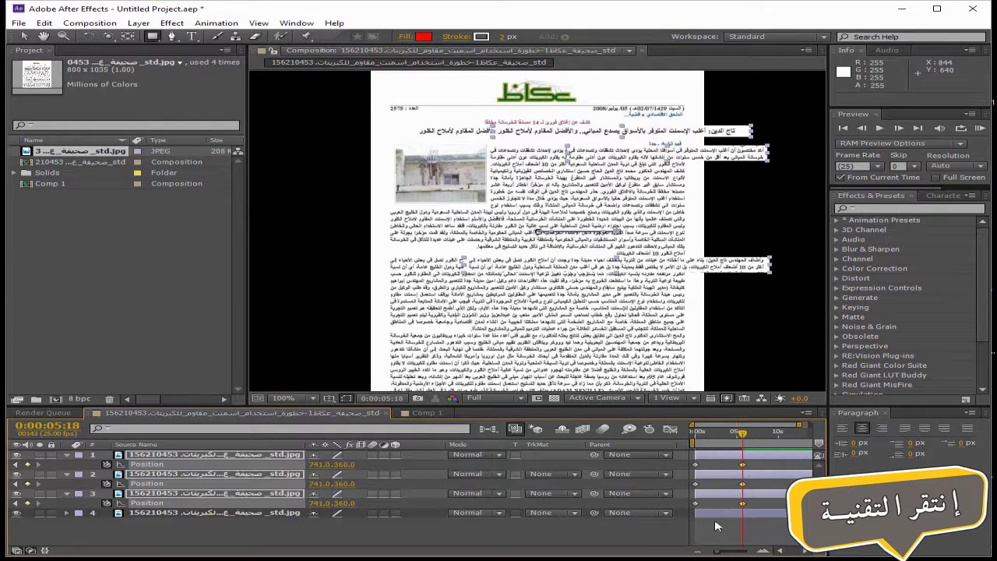
left_click_drag(744, 433, 691, 437)
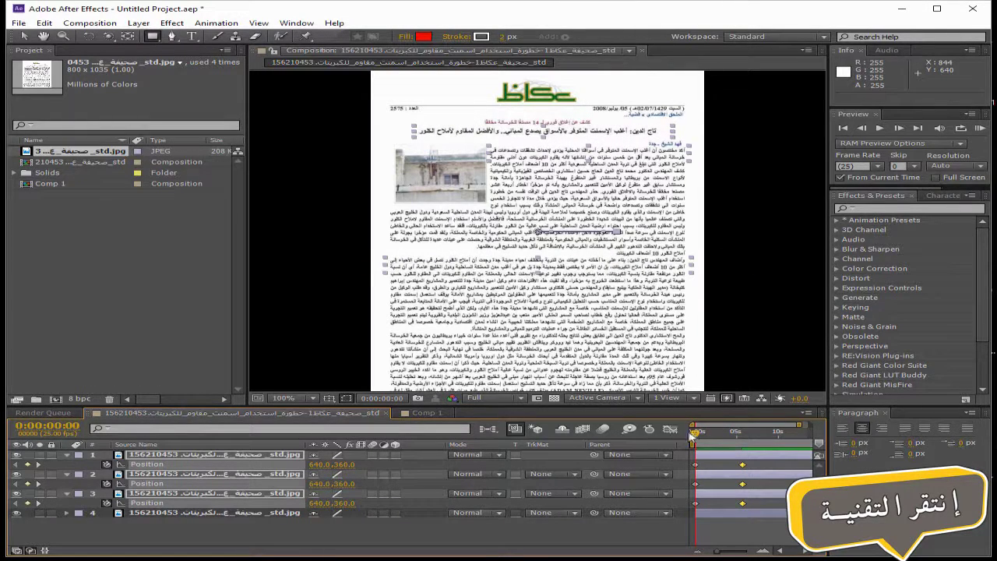
Step: Collapse the three masked layers' properties and shift the layers in time so they start about 3 seconds in
left_click(67, 454)
left_click(67, 464)
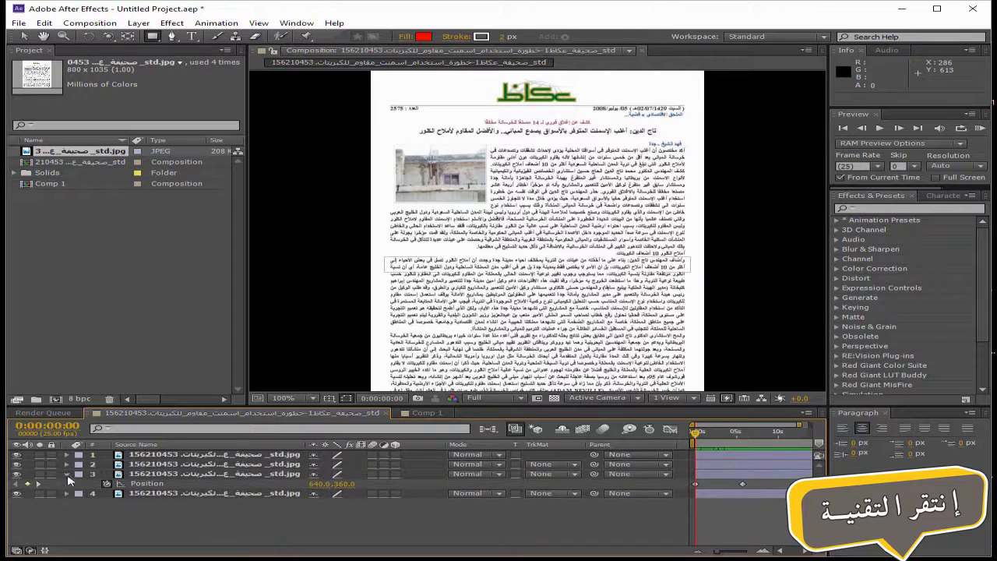
left_click(67, 473)
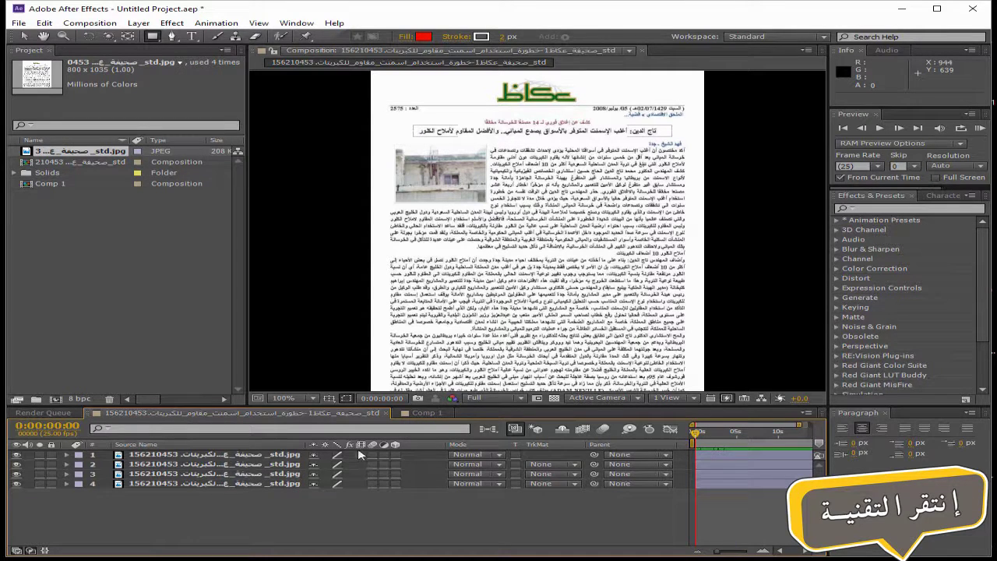
key("ctrl+a")
left_click_drag(706, 459, 758, 437)
left_click_drag(770, 437, 749, 437)
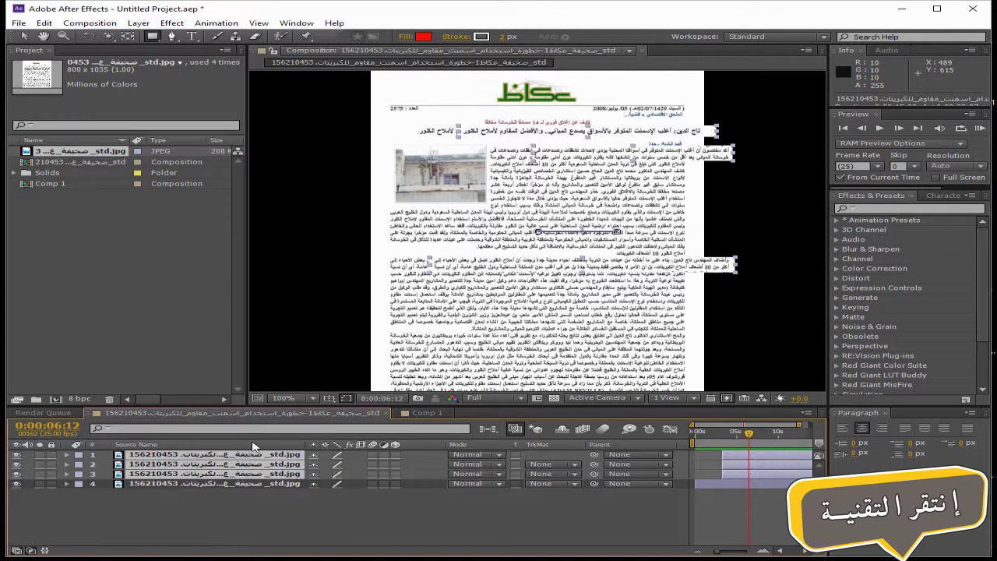
Step: Enlarge the three masked layers to a scale of 60.5, 69.4% and play the animation from the beginning
key("s")
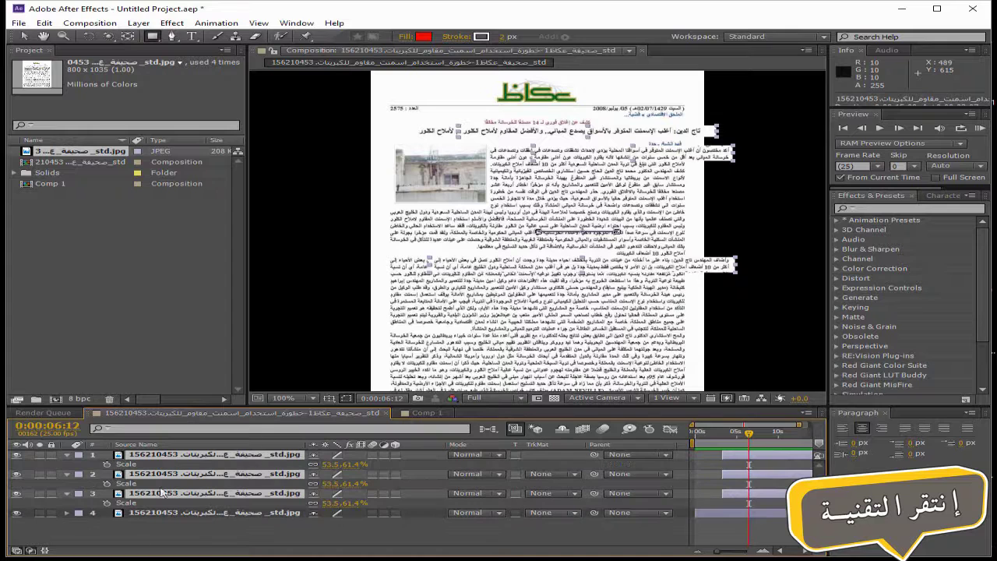
left_click_drag(335, 465, 343, 464)
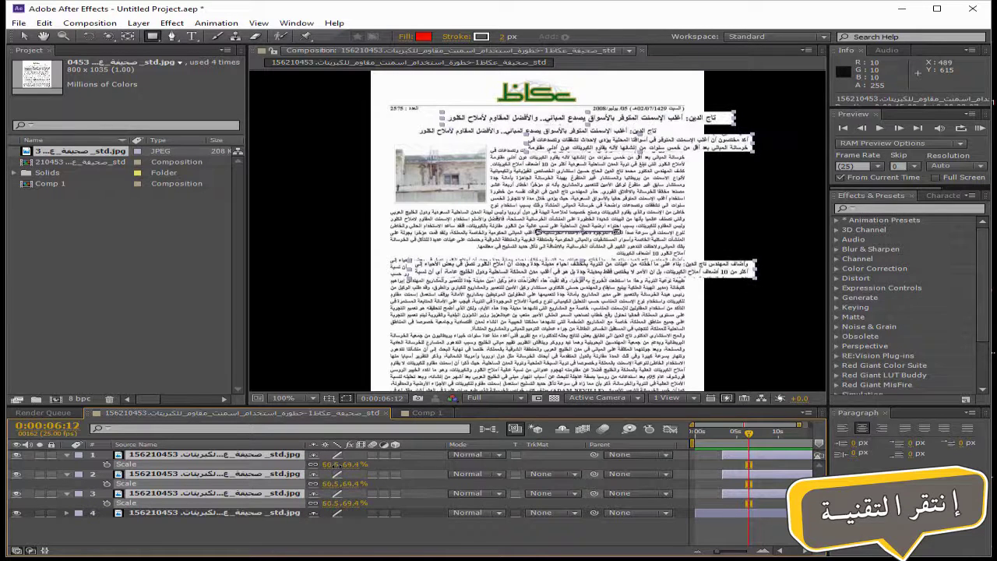
left_click_drag(749, 435, 676, 426)
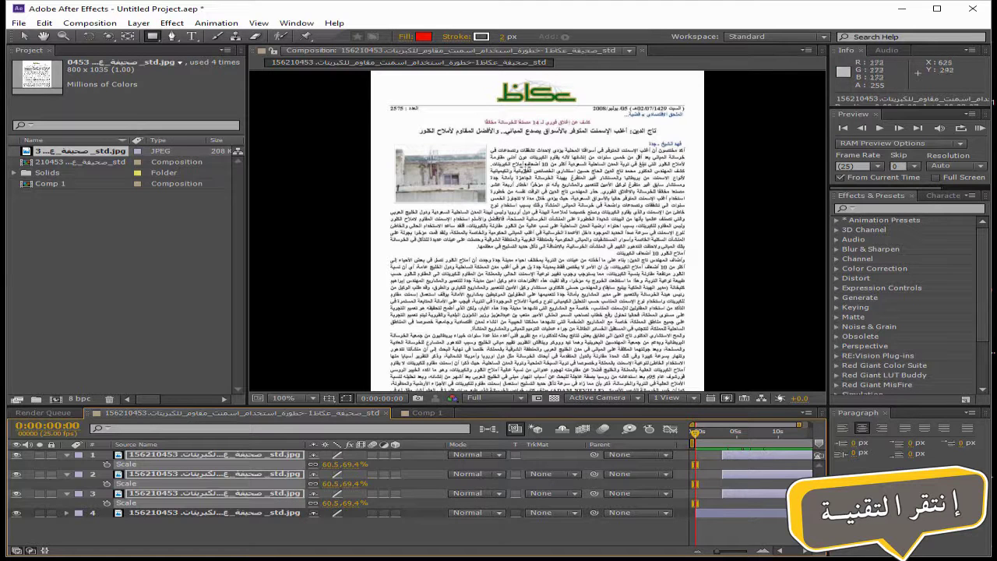
key("space")
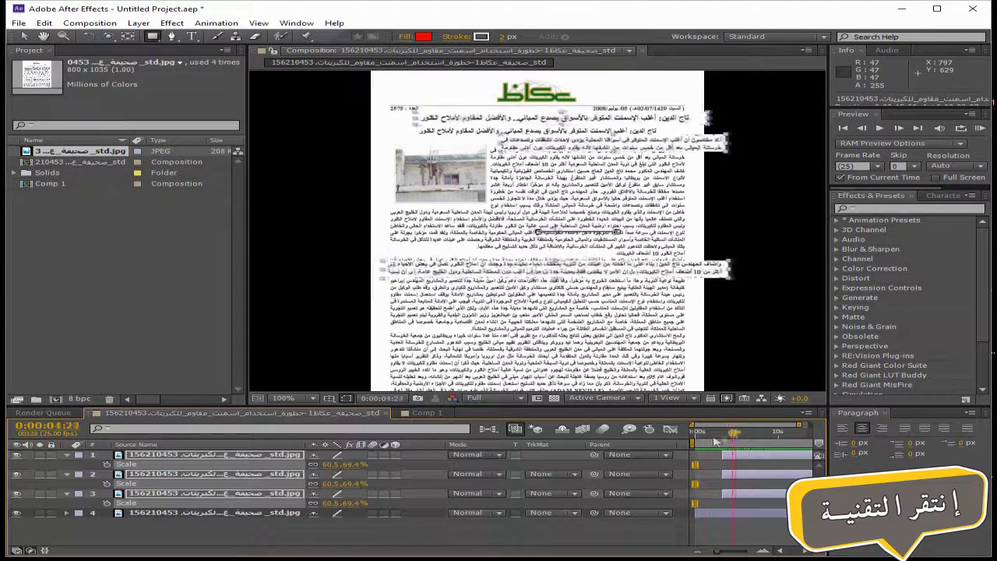
key("space")
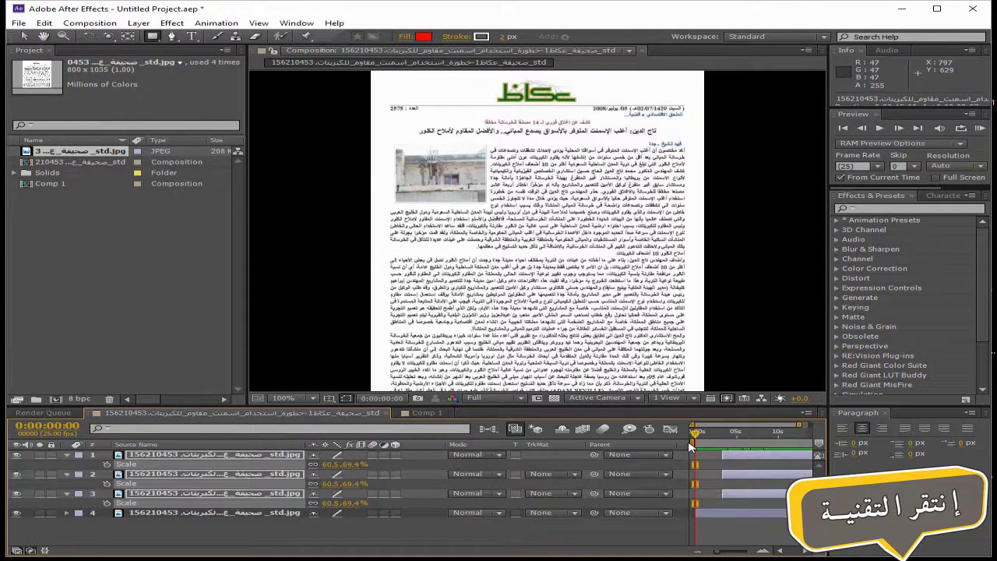
Step: Apply the Color Balance (HLS) colour correction effect to the unmasked newspaper layer 4
left_click(304, 532)
left_click(172, 23)
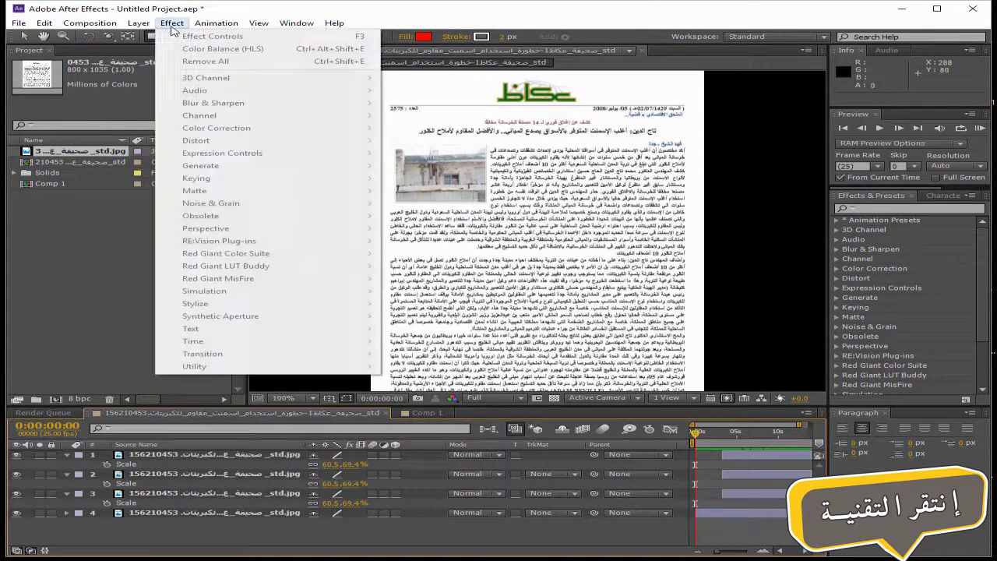
left_click(178, 514)
left_click(152, 517)
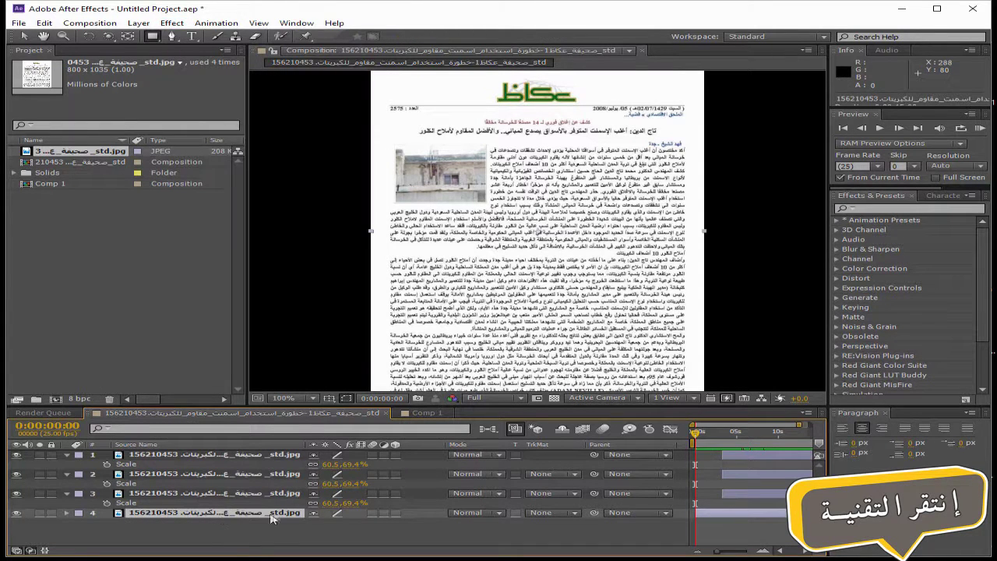
left_click(172, 23)
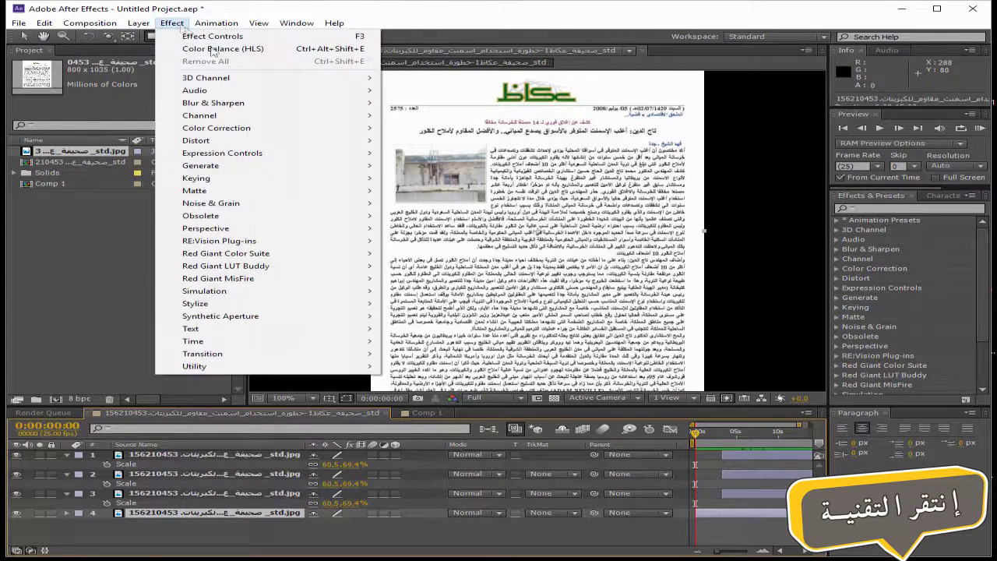
mouse_move(284, 131)
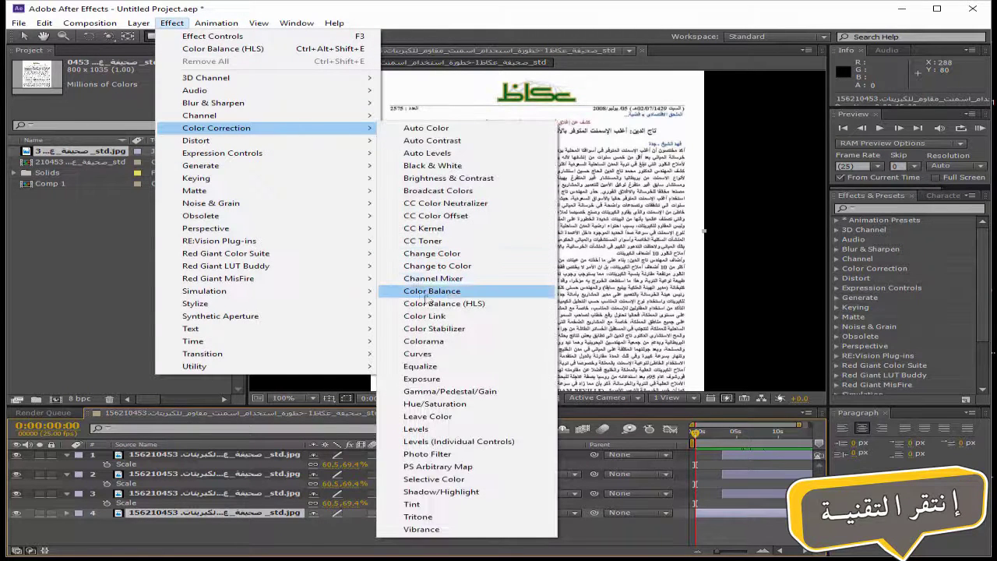
left_click(472, 304)
left_click_drag(164, 78, 231, 81)
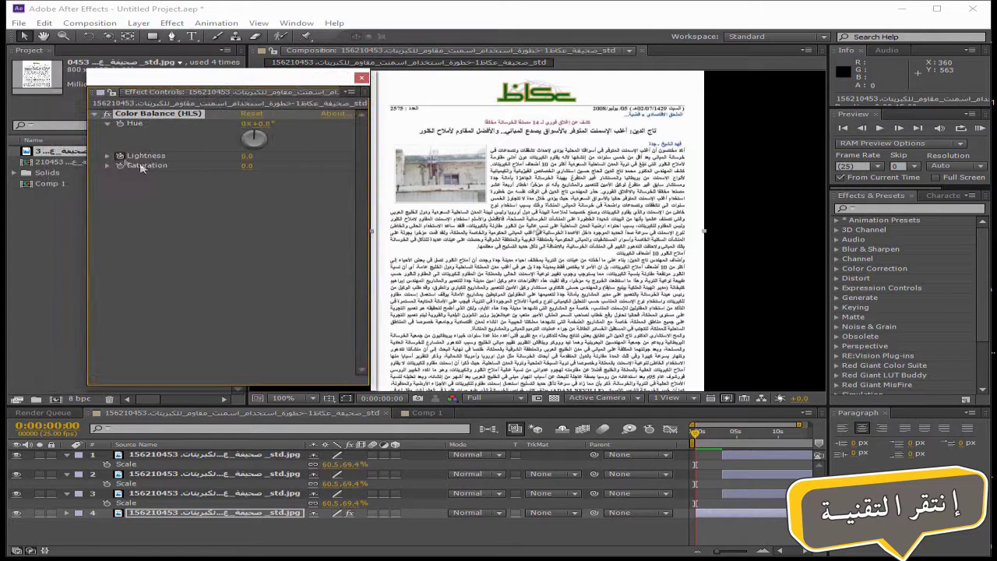
Step: Lower the Color Balance lightness of layer 4 at 0:00:03:09 to darken the page, and check the frames that follow
left_click_drag(695, 433, 724, 438)
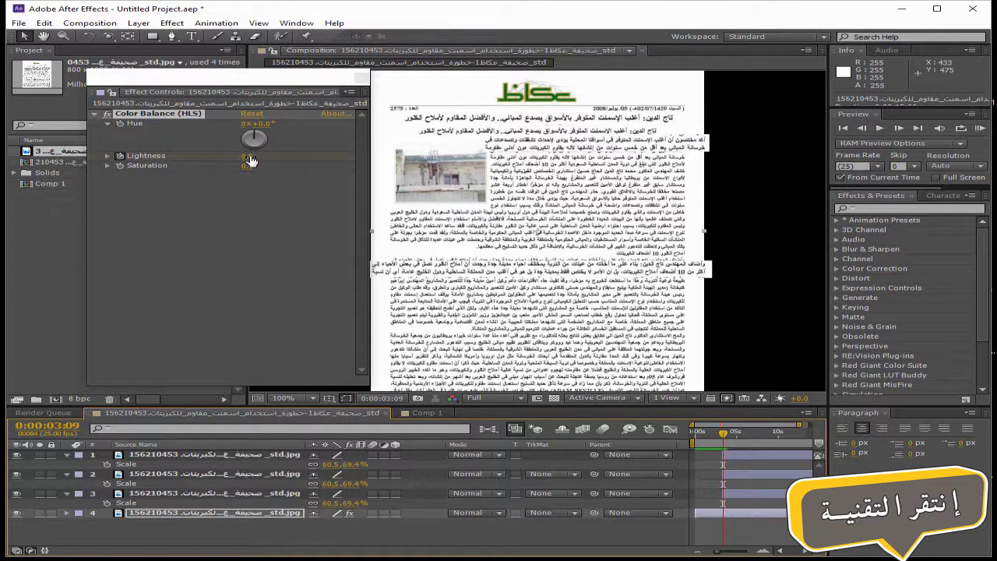
left_click_drag(249, 160, 195, 153)
left_click(362, 78)
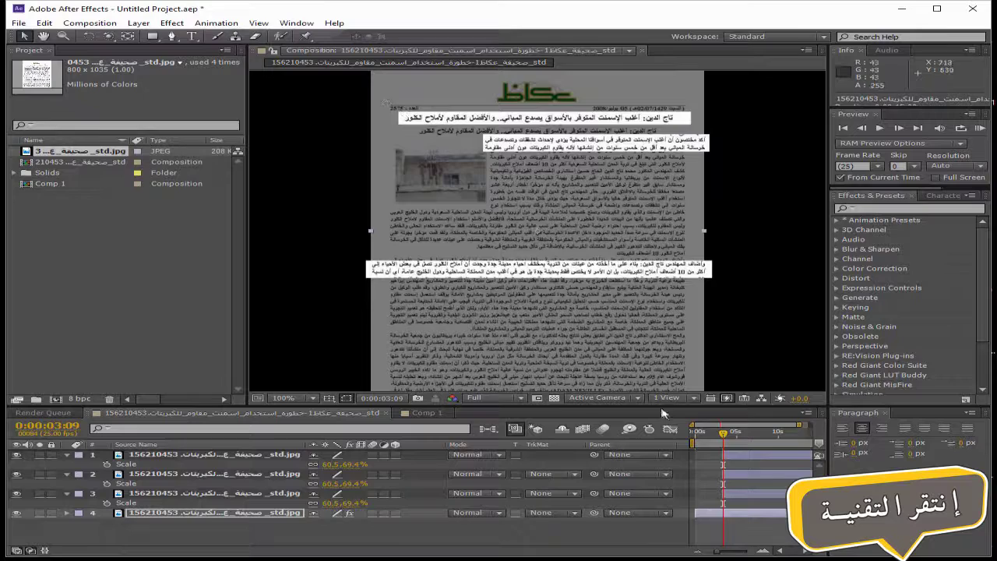
mouse_move(724, 433)
left_mouse_down()
mouse_move(693, 434)
mouse_move(783, 435)
mouse_move(658, 433)
mouse_move(727, 438)
left_mouse_up()
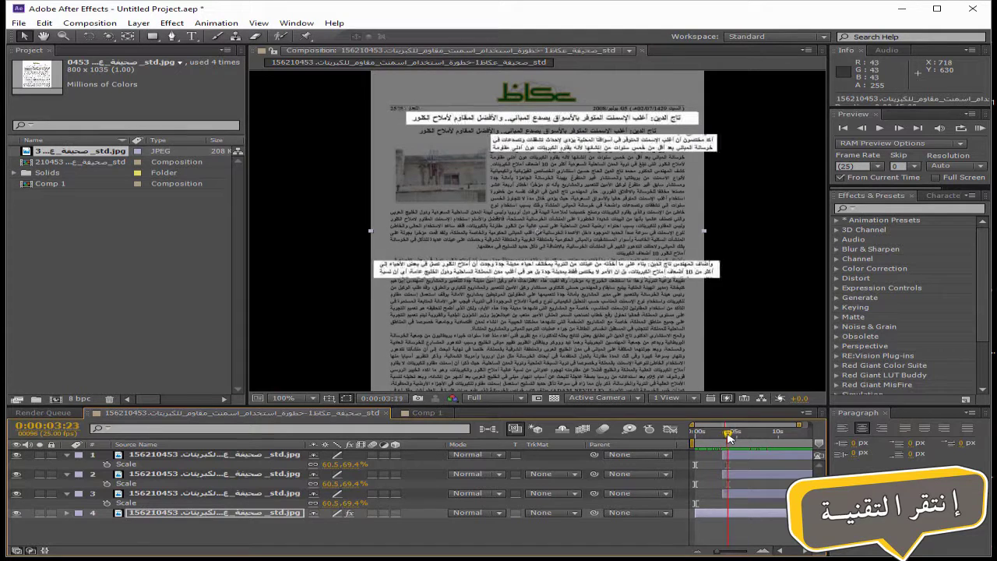
Step: Add a two-node camera named Camera 1 with the 50mm preset and set the 2D layer warning to Never Again
scroll(613, 336, "down", 2)
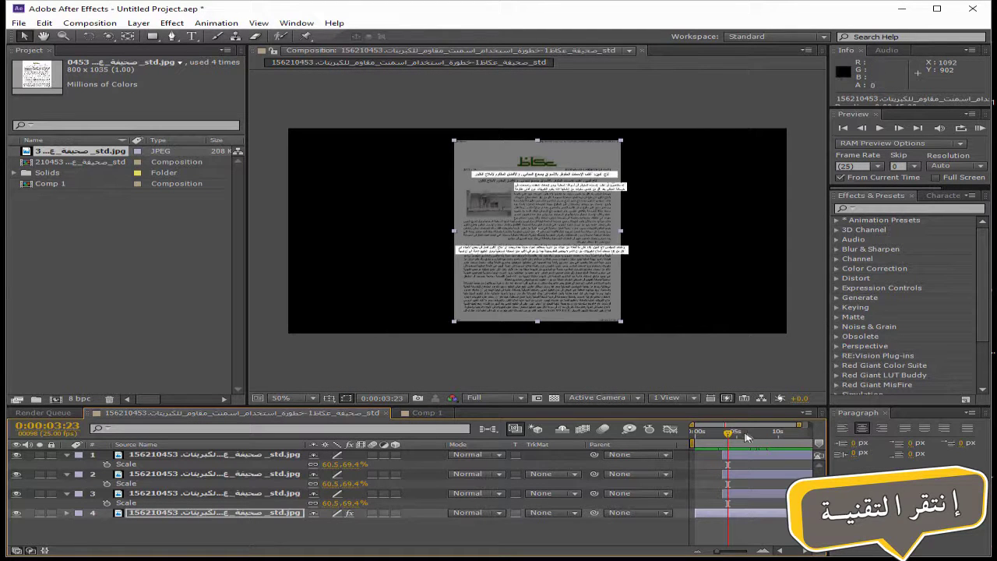
mouse_move(728, 437)
left_mouse_down()
mouse_move(701, 436)
mouse_move(742, 434)
left_mouse_up()
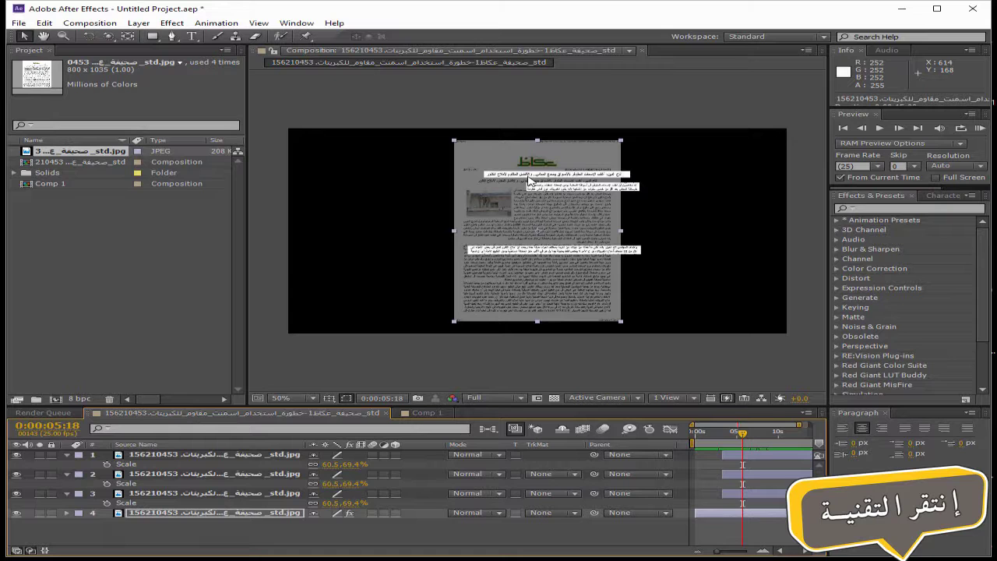
right_click(356, 534)
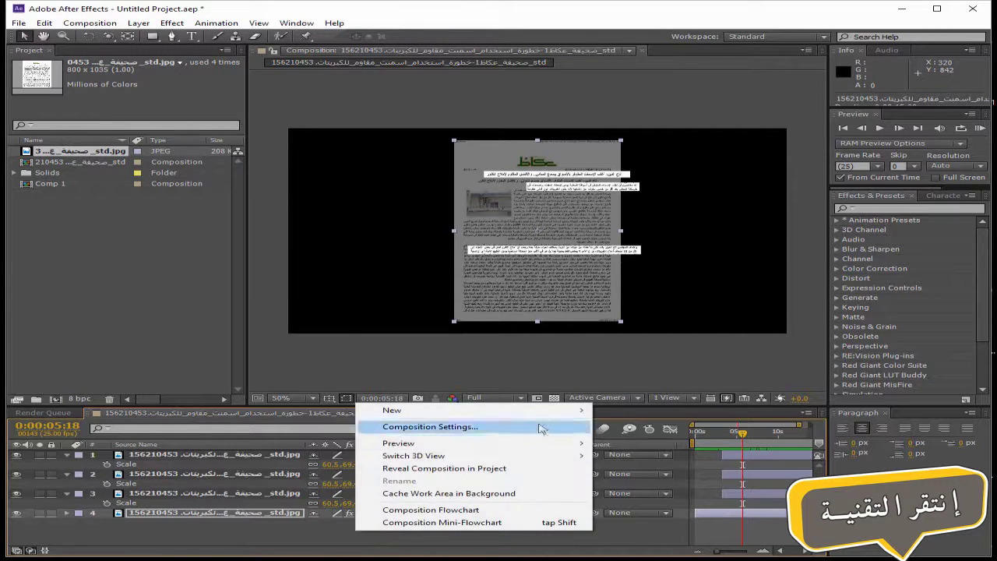
mouse_move(522, 414)
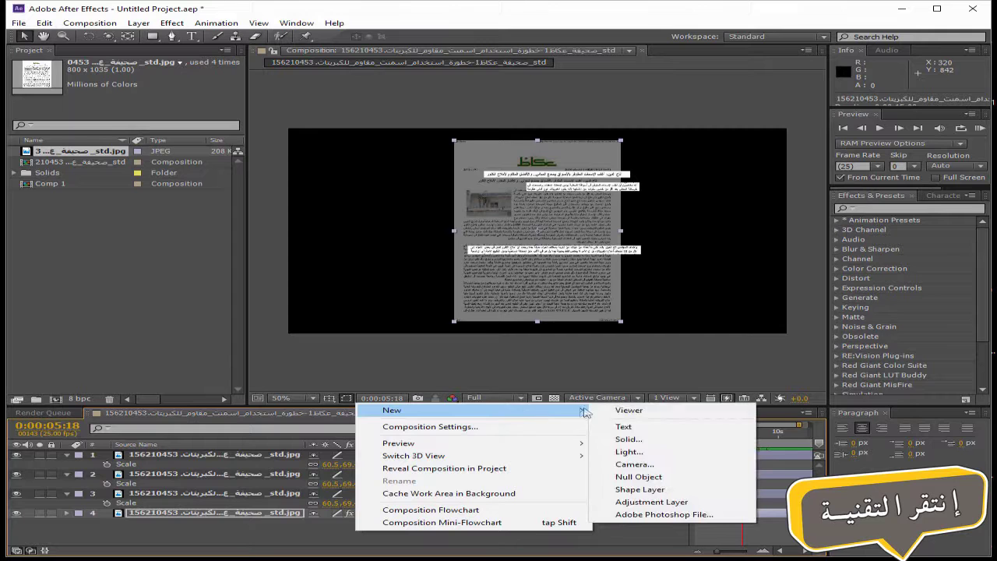
left_click(660, 466)
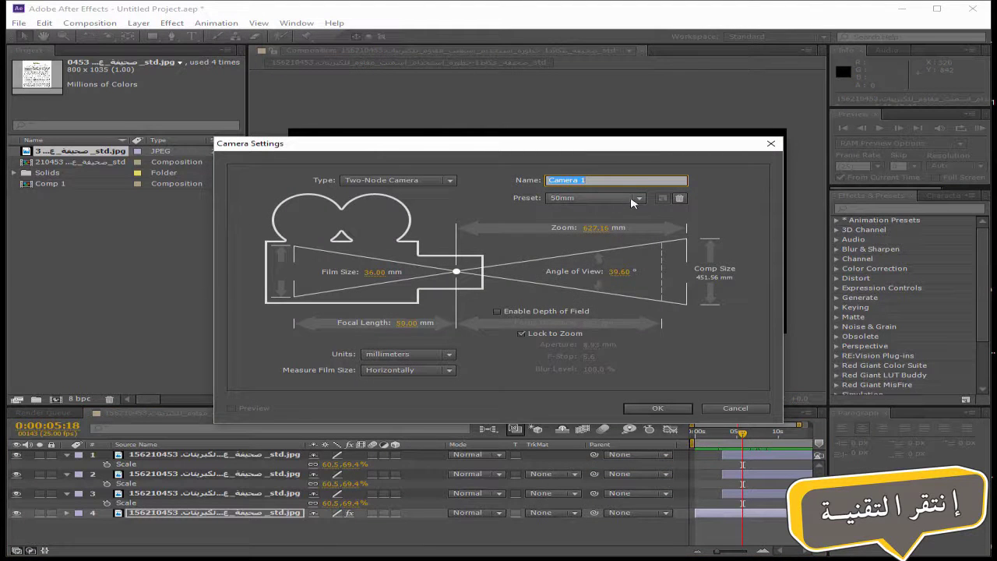
left_click(633, 199)
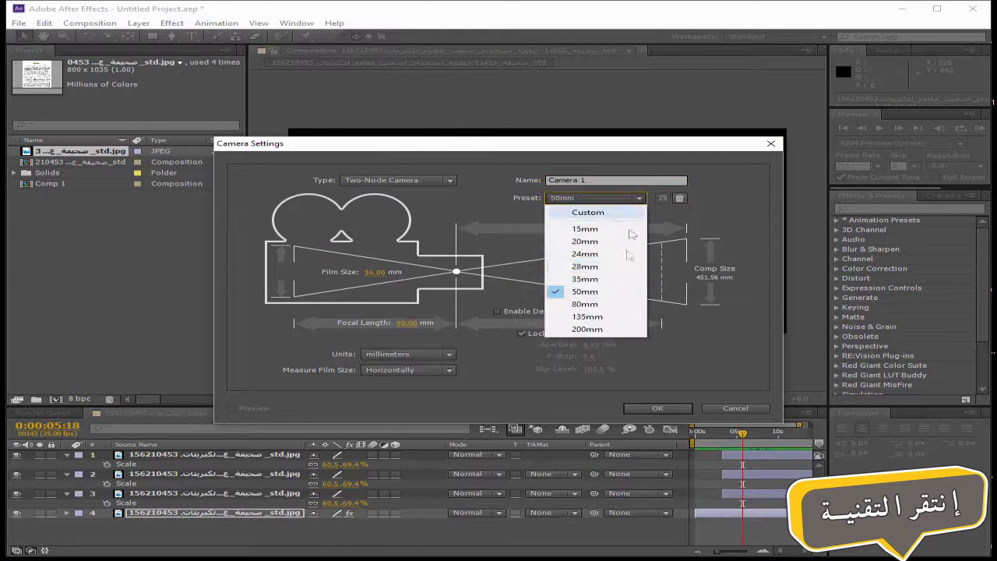
left_click(587, 293)
left_click(659, 410)
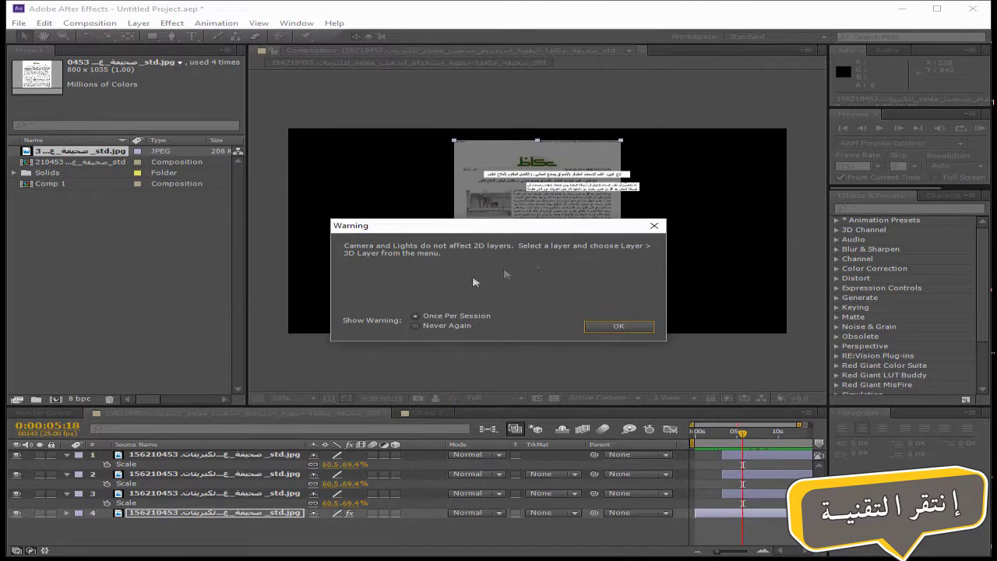
left_click(416, 325)
left_click(623, 327)
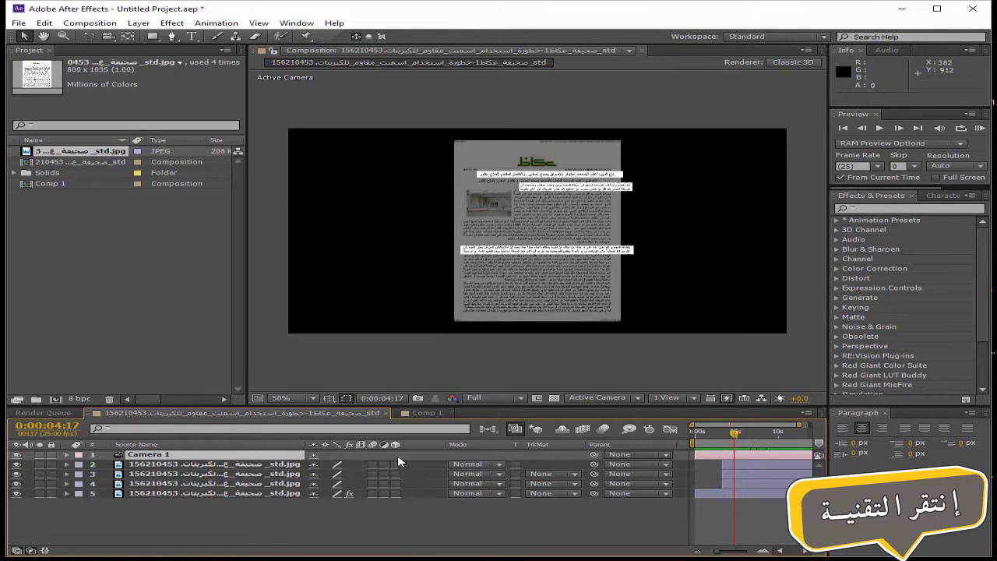
Step: Make the four newspaper layers 3D and reveal Camera 1's Point of Interest and Position properties
left_click_drag(396, 474, 397, 499)
key("a")
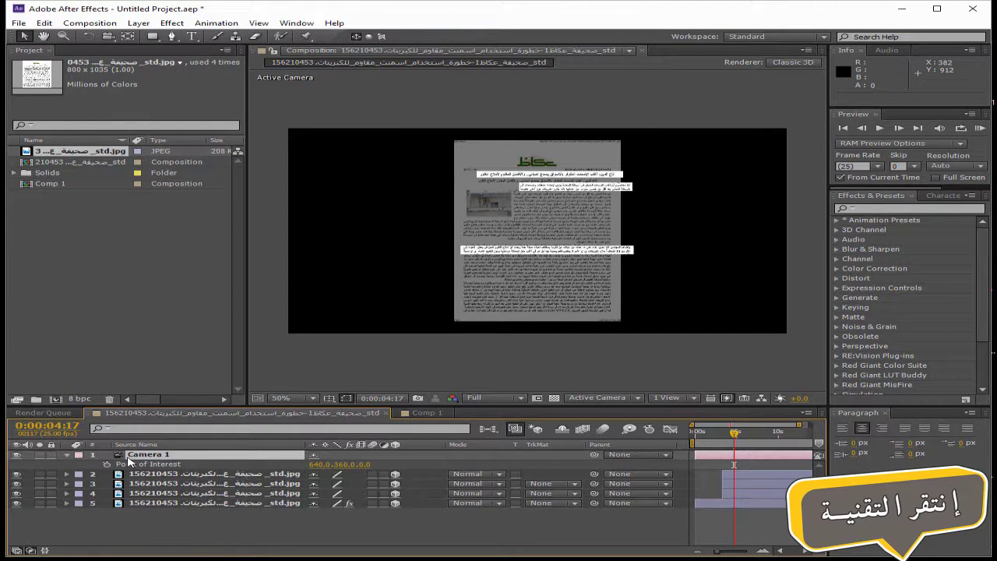
key("shift+p")
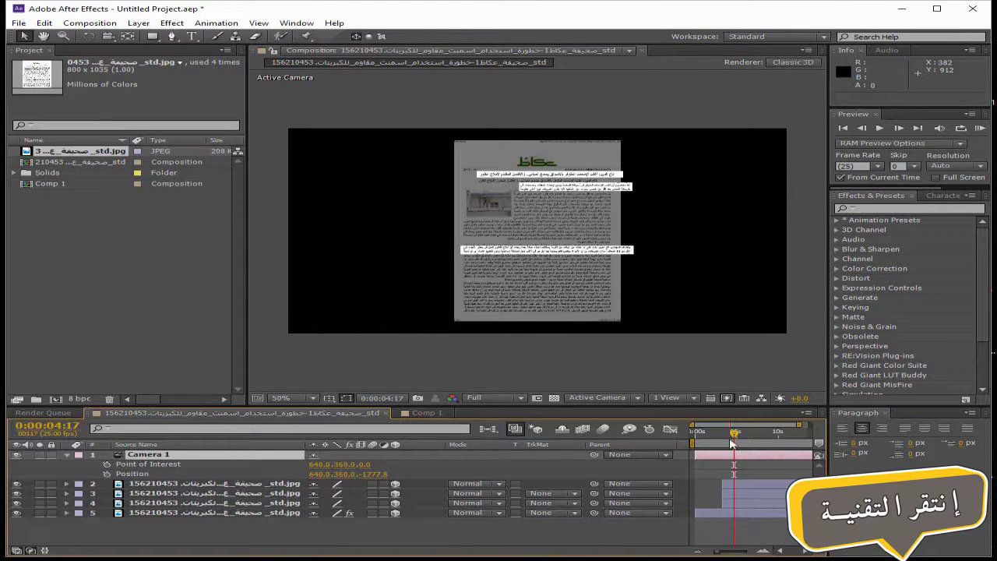
Step: Start keyframing Camera 1's Point of Interest and Position at 0:00:00:00
left_click_drag(735, 437, 695, 438)
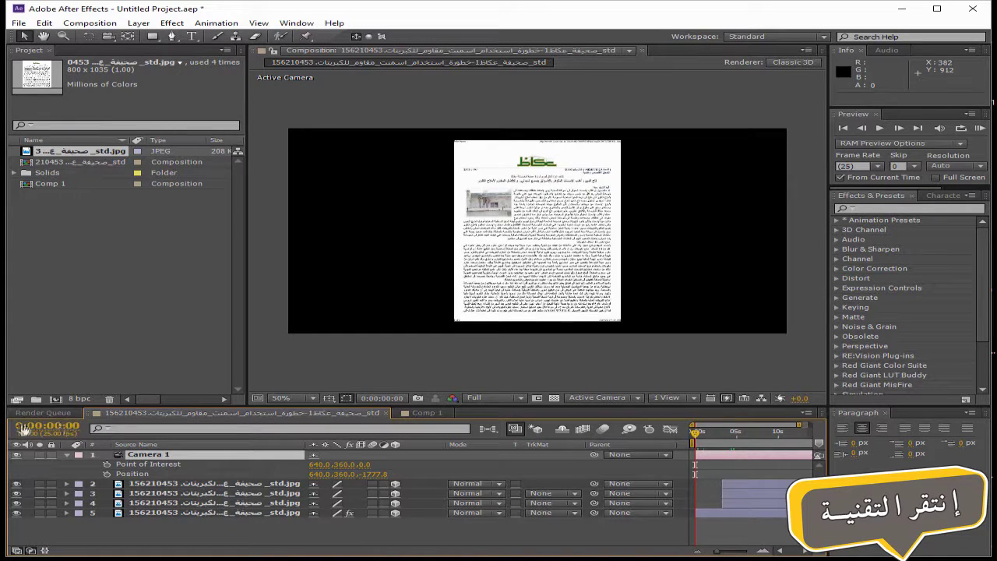
left_click_drag(78, 475, 144, 476)
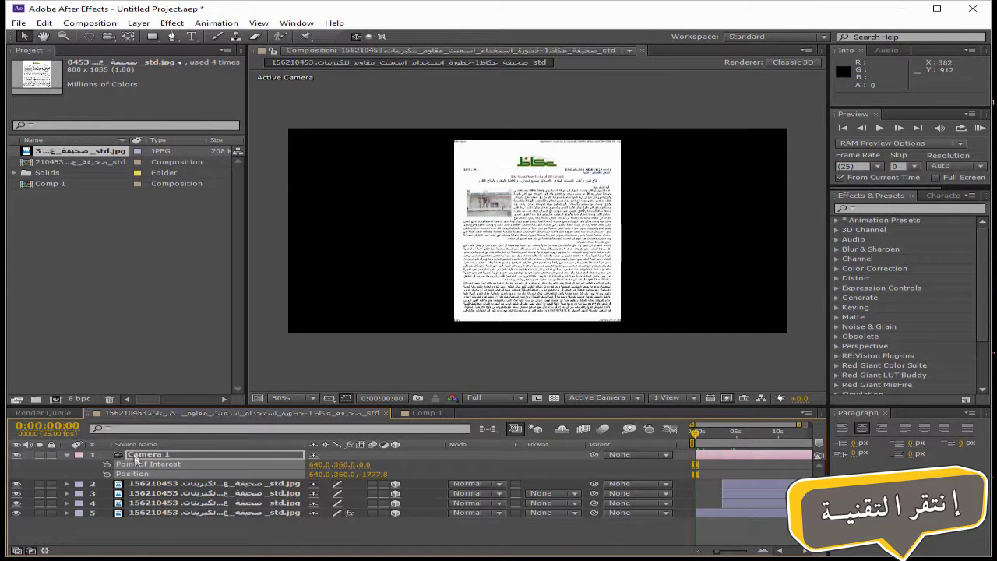
left_click(107, 469)
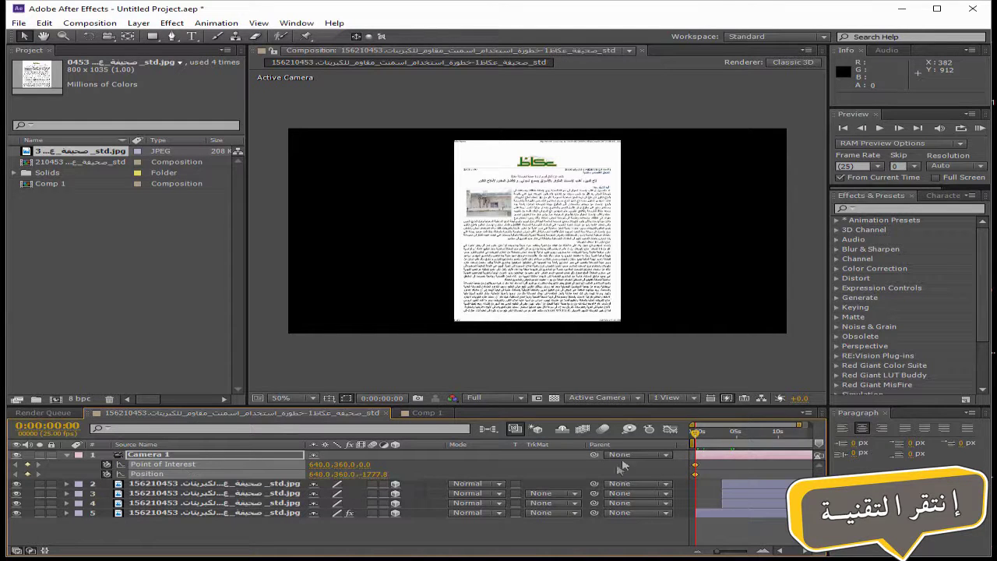
Step: Add Point of Interest and Position keyframes with unchanged values to Camera 1 at 0:00:03:07
left_click_drag(695, 432, 723, 434)
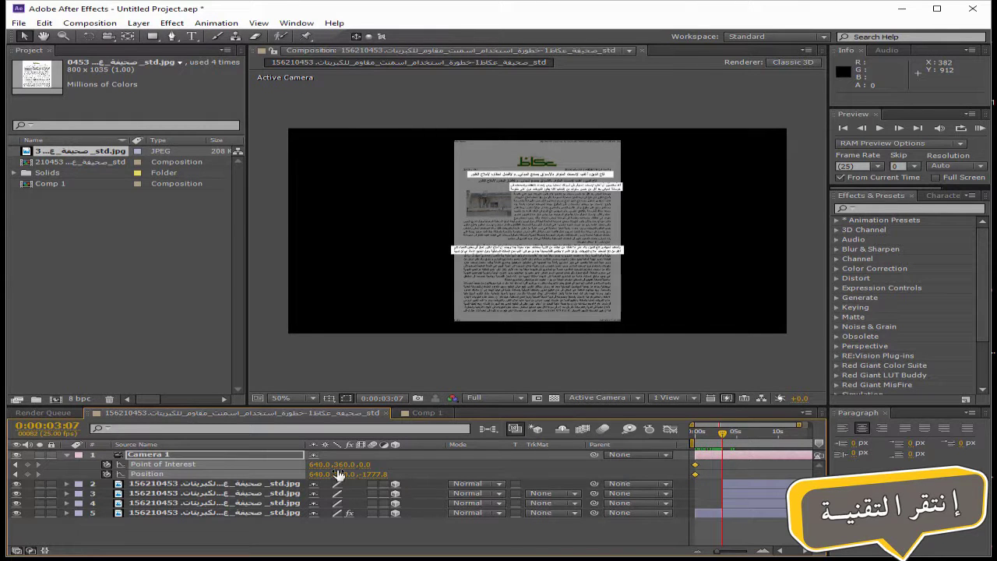
left_click(27, 464)
left_click(27, 474)
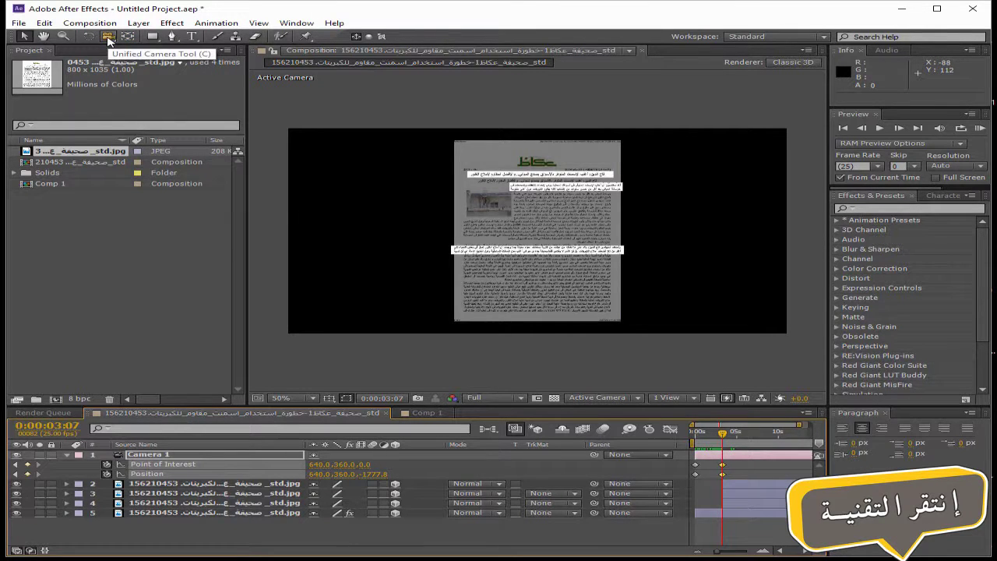
Step: Orbit Camera 1 sideways at 0:00:03:07 to a position of about -538, 360, -1331.5, and check the frames up to 0:00:07:08
left_click_drag(108, 42, 151, 49)
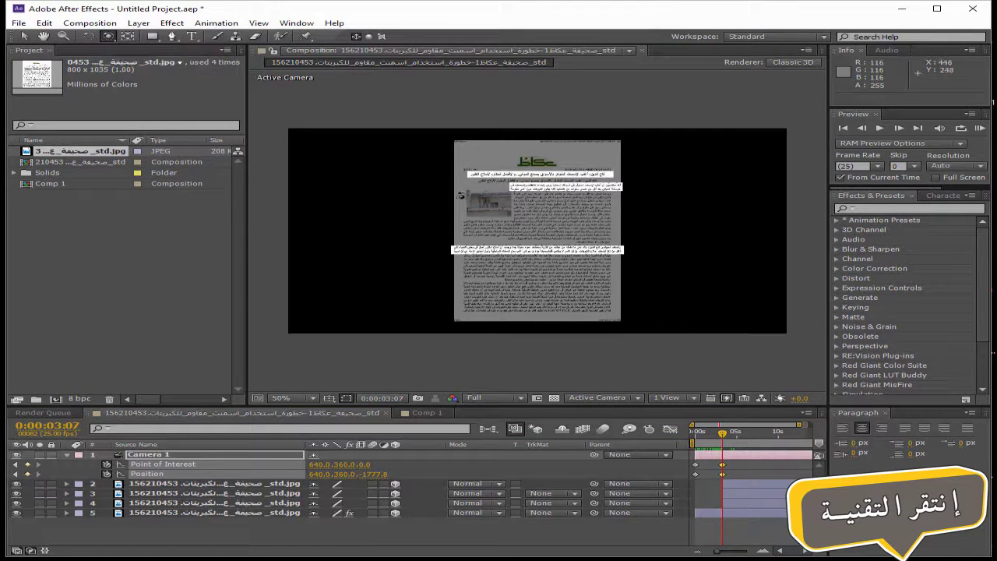
left_click_drag(426, 212, 491, 211)
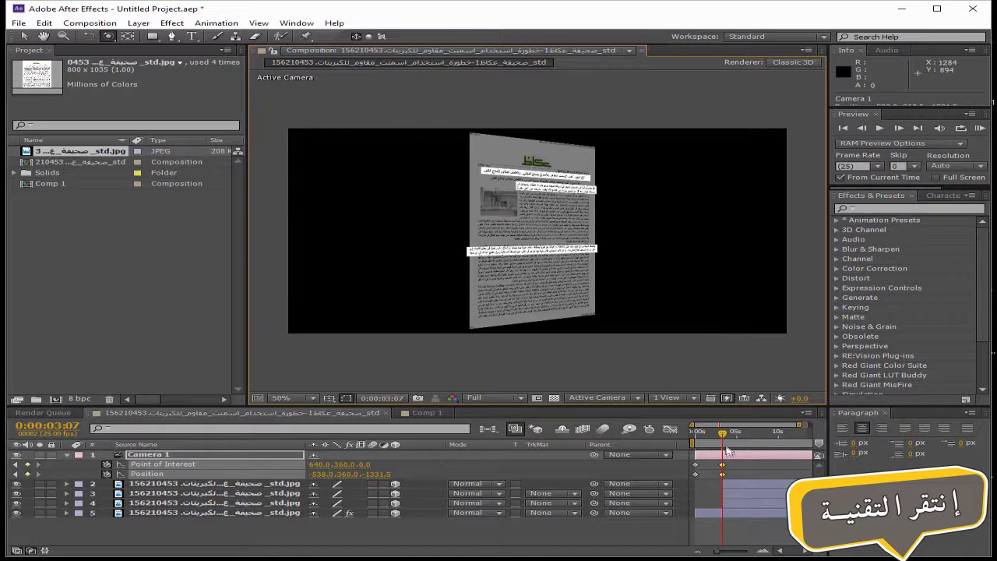
left_click_drag(724, 439, 758, 448)
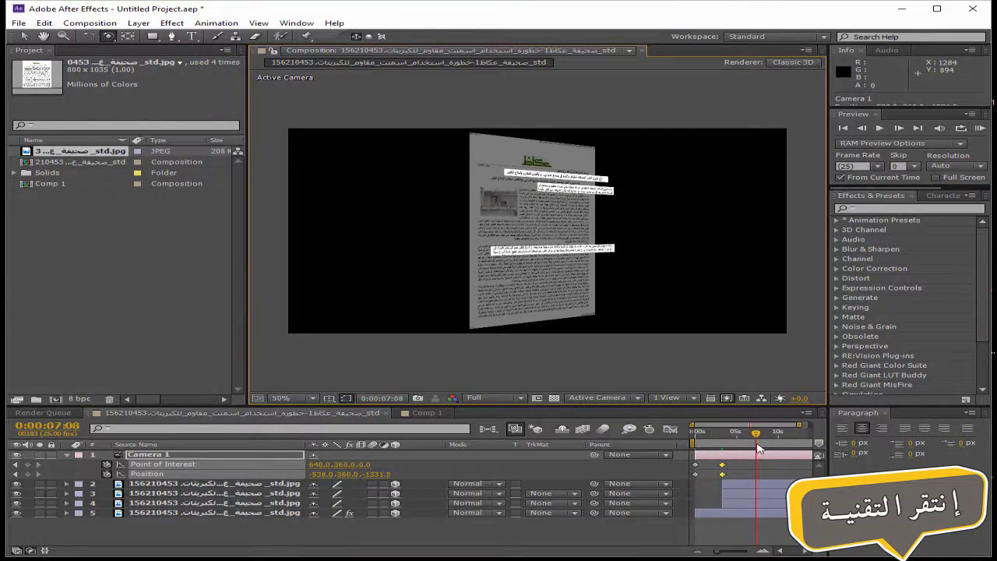